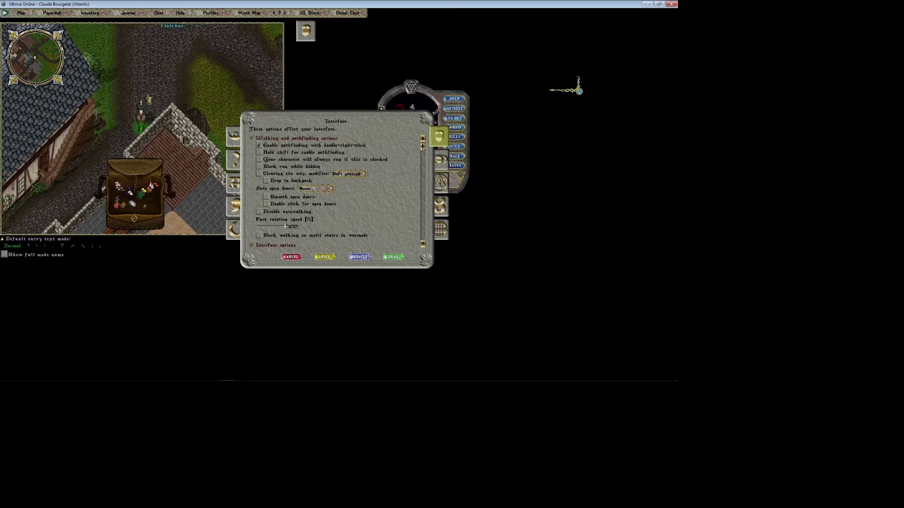
Test the standard and shift-held pathfinding options by sending the character along the road, and leave both options disabled.
{"action": "right_click", "coordinate": [163, 83]}
{"action": "right_click", "coordinate": [163, 82]}
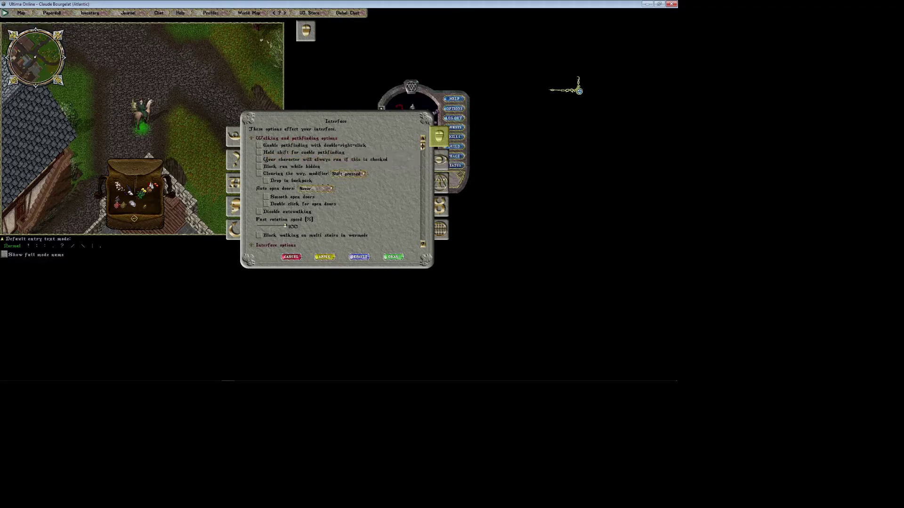
{"action": "left_click", "coordinate": [259, 152]}
{"action": "right_click", "coordinate": [159, 72], "text": "shift"}
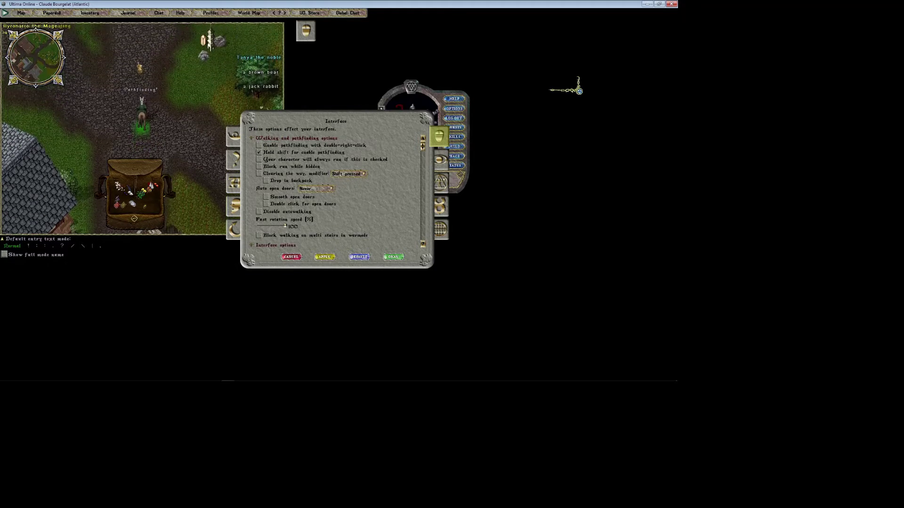
{"action": "left_click", "coordinate": [259, 153]}
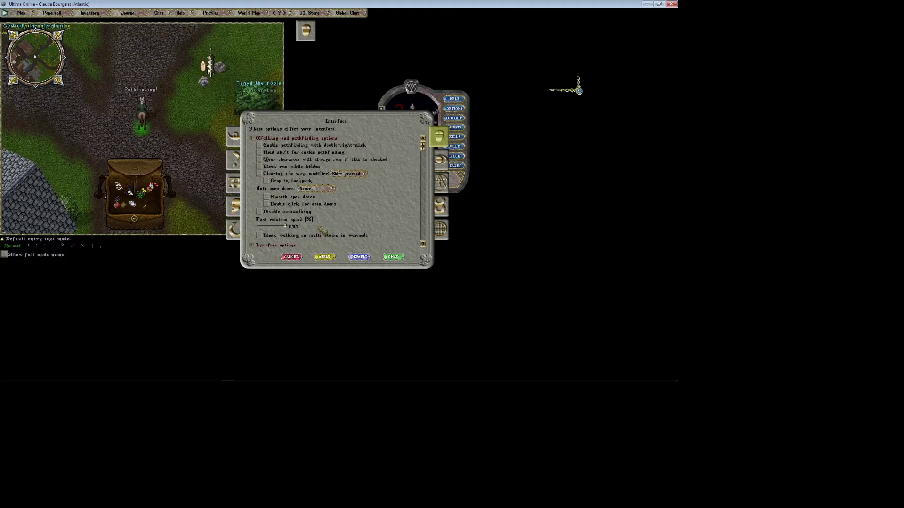
Make the character always run and test it, and set auto open doors to Always with smooth opening.
{"action": "left_click", "coordinate": [259, 159]}
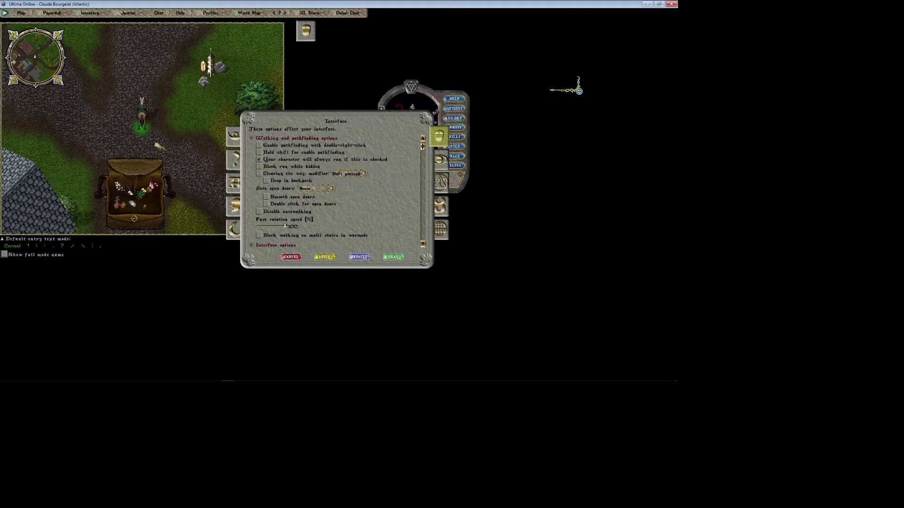
{"action": "right_click", "coordinate": [160, 113]}
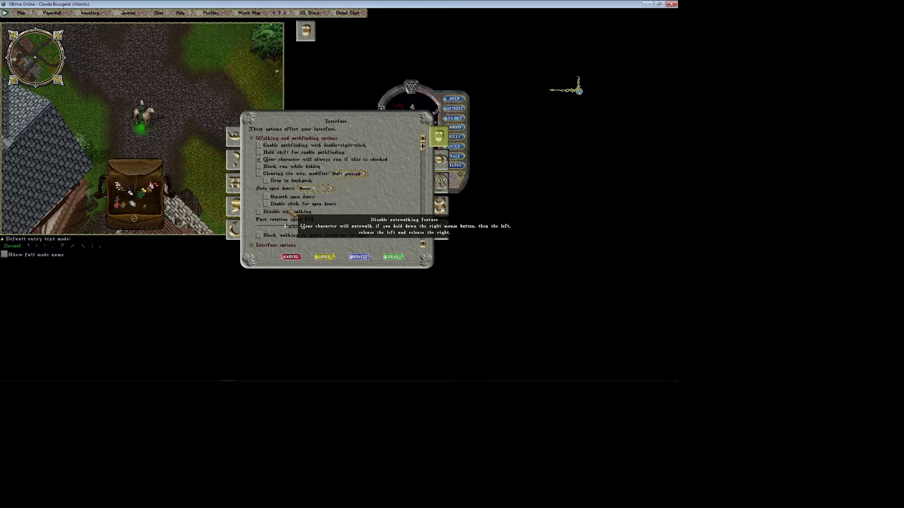
{"action": "left_click", "coordinate": [313, 193]}
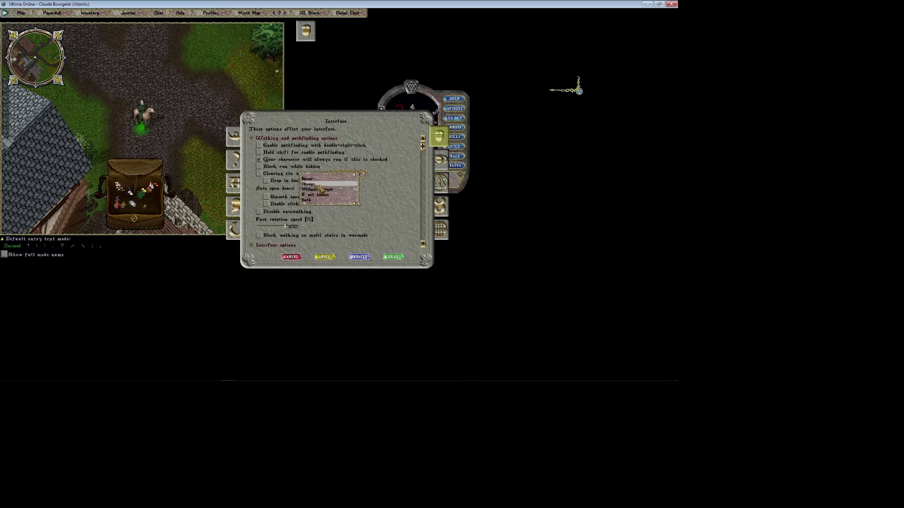
{"action": "left_click", "coordinate": [316, 185]}
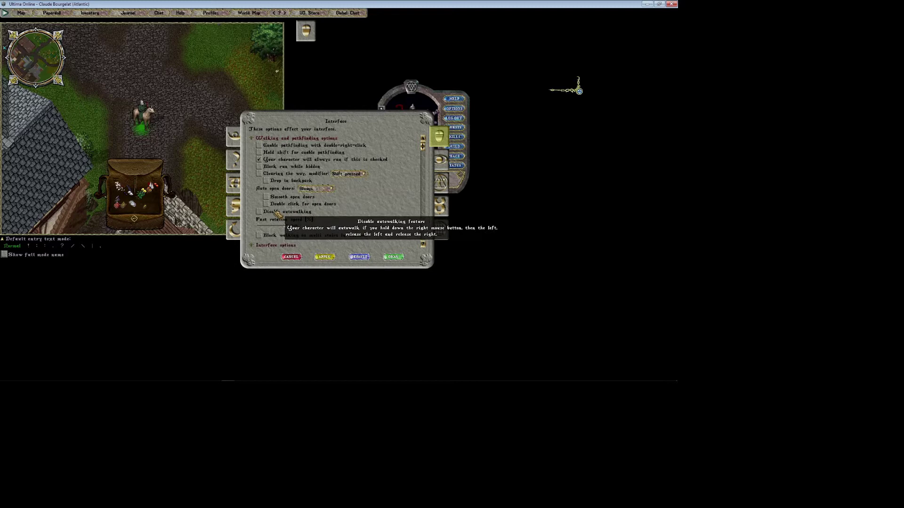
{"action": "left_click", "coordinate": [266, 197]}
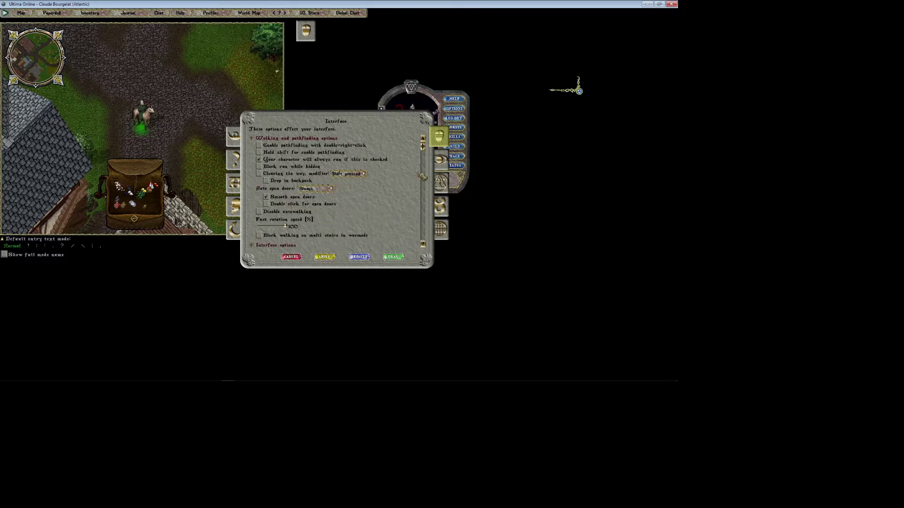
Test the autowalking feature by sending the character along the town roads in different directions.
{"action": "scroll", "coordinate": [422, 175], "scroll_direction": "down", "scroll_amount": 5}
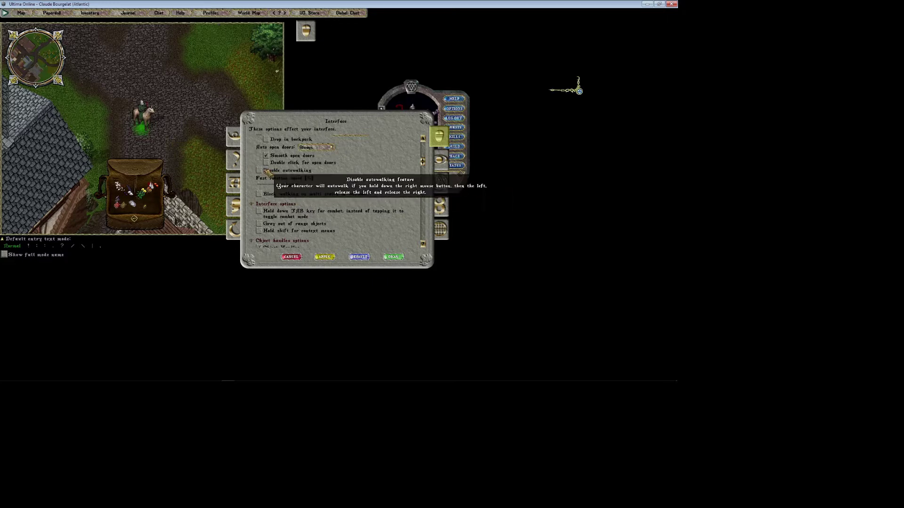
{"action": "right_click", "coordinate": [186, 136]}
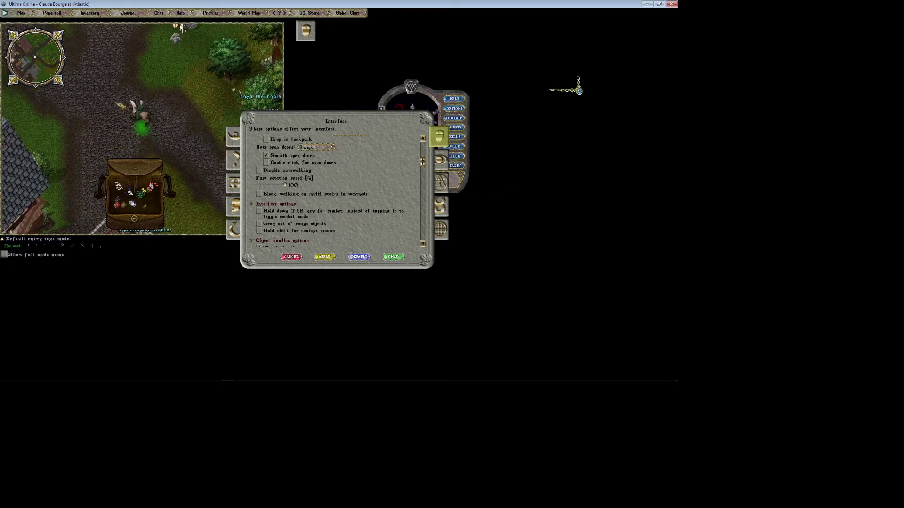
{"action": "right_click", "coordinate": [96, 115]}
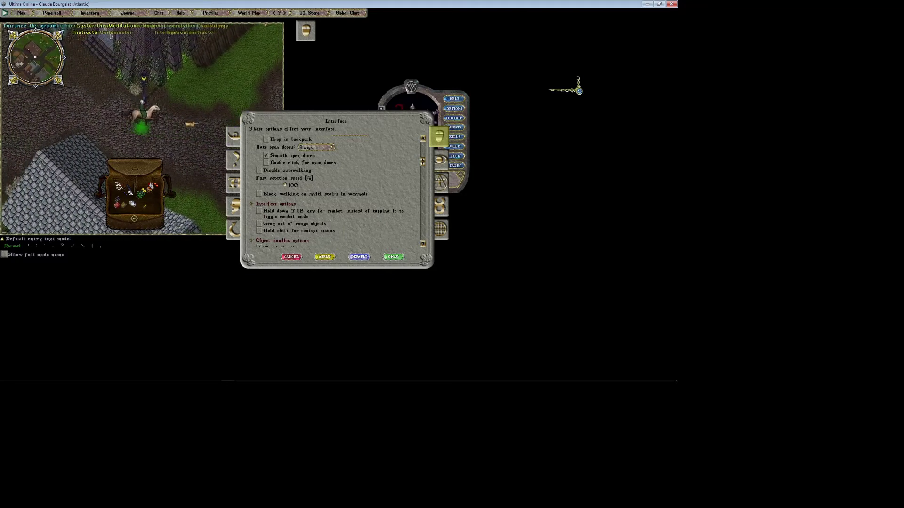
{"action": "right_click", "coordinate": [190, 120]}
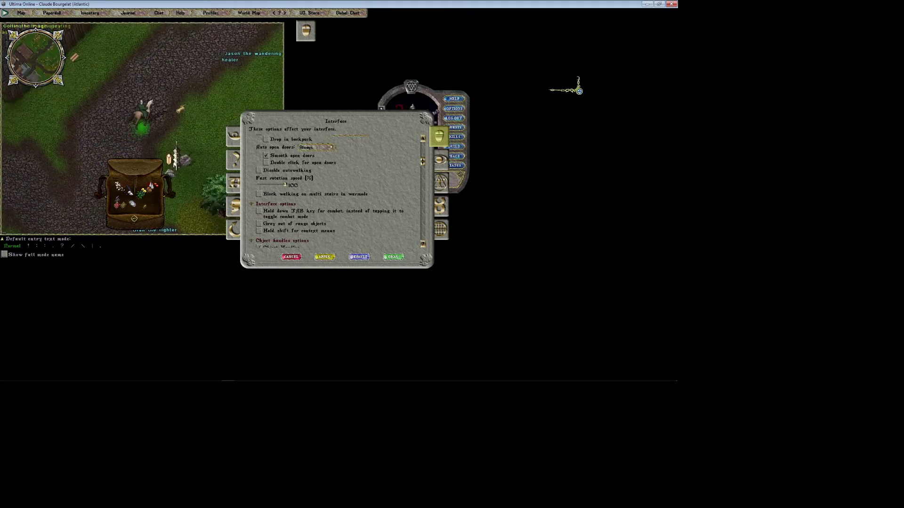
{"action": "right_click", "coordinate": [97, 122]}
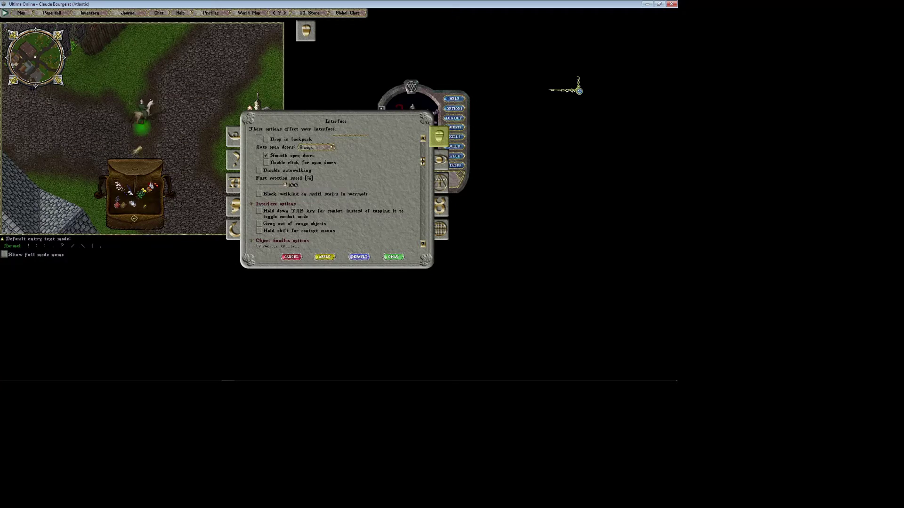
Switch to Orion assistant, enable Fast rotation and save the Default profile.
{"action": "mouse_move", "coordinate": [223, 384]}
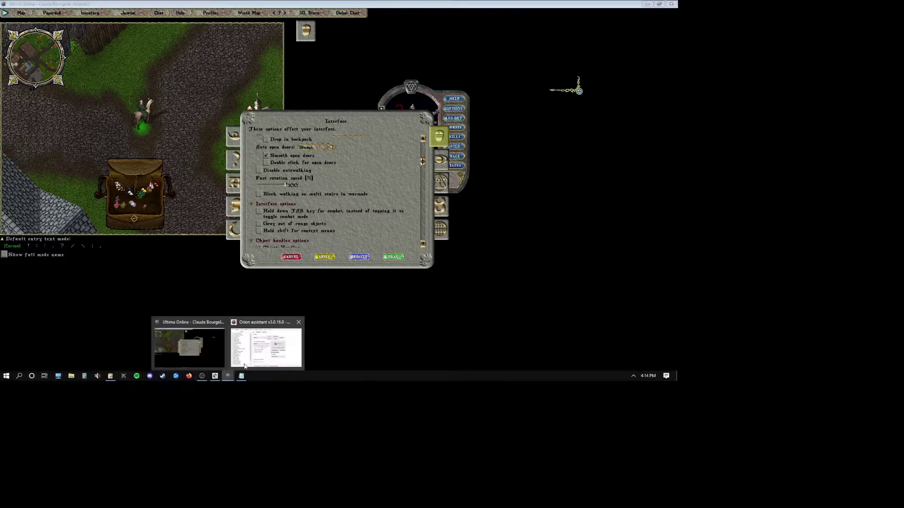
{"action": "left_click", "coordinate": [256, 348]}
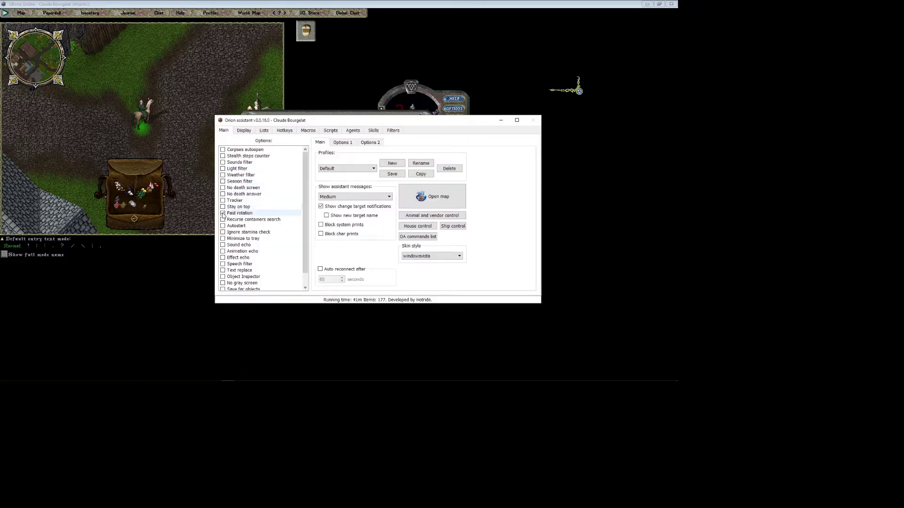
{"action": "left_click", "coordinate": [395, 179]}
Test the fast rotation by turning the character in several directions and moving it along the road.
{"action": "right_click", "coordinate": [189, 118]}
{"action": "right_click", "coordinate": [119, 106]}
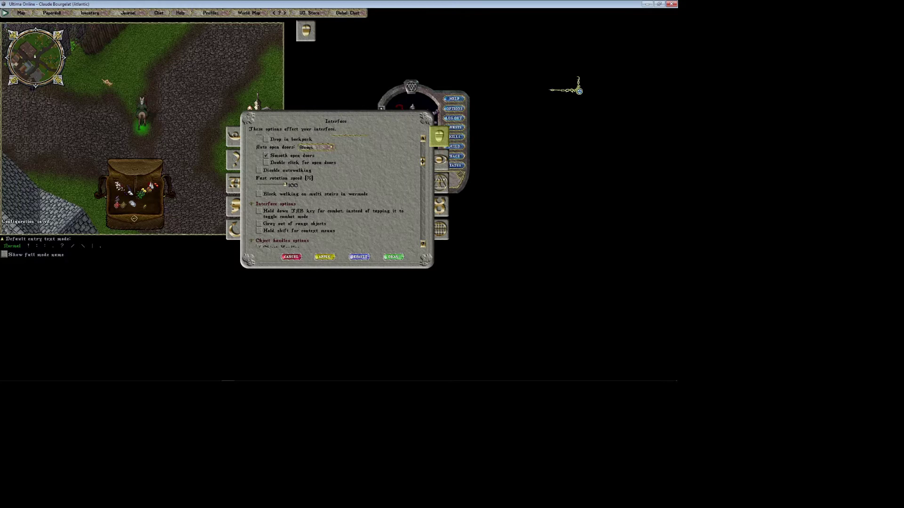
{"action": "right_click", "coordinate": [117, 127]}
{"action": "right_click", "coordinate": [124, 125]}
{"action": "right_click", "coordinate": [102, 147]}
{"action": "right_click", "coordinate": [151, 182]}
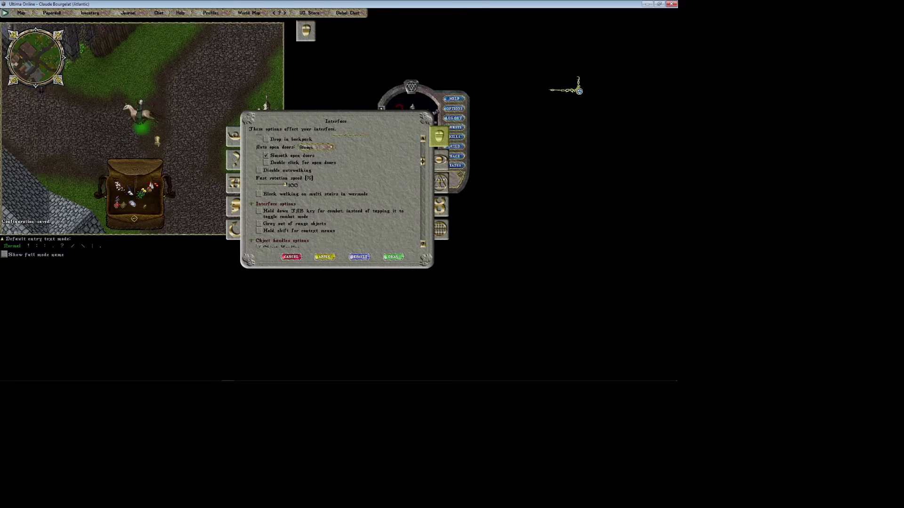
{"action": "right_click", "coordinate": [181, 144]}
{"action": "right_click", "coordinate": [175, 143]}
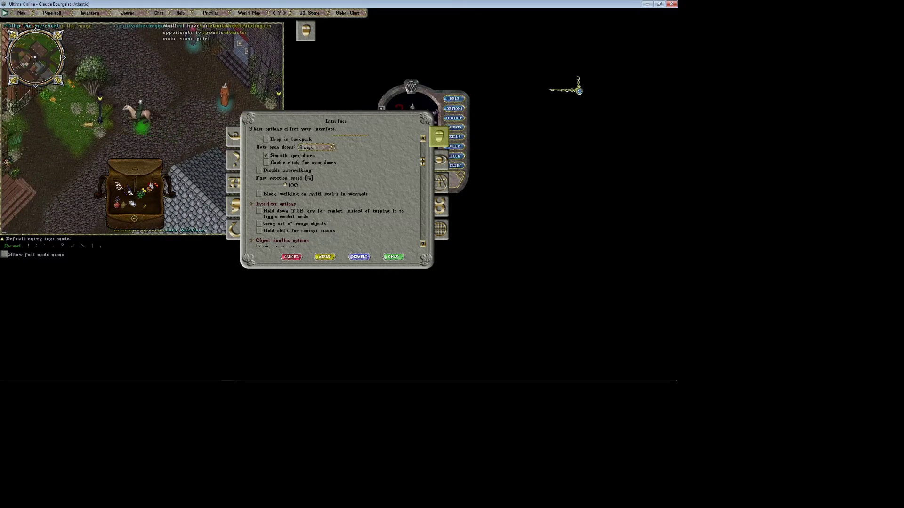
Enable blocking of walking on multi stairs in warmode and test it by moving the character around the buildings in war mode.
{"action": "left_click", "coordinate": [259, 194]}
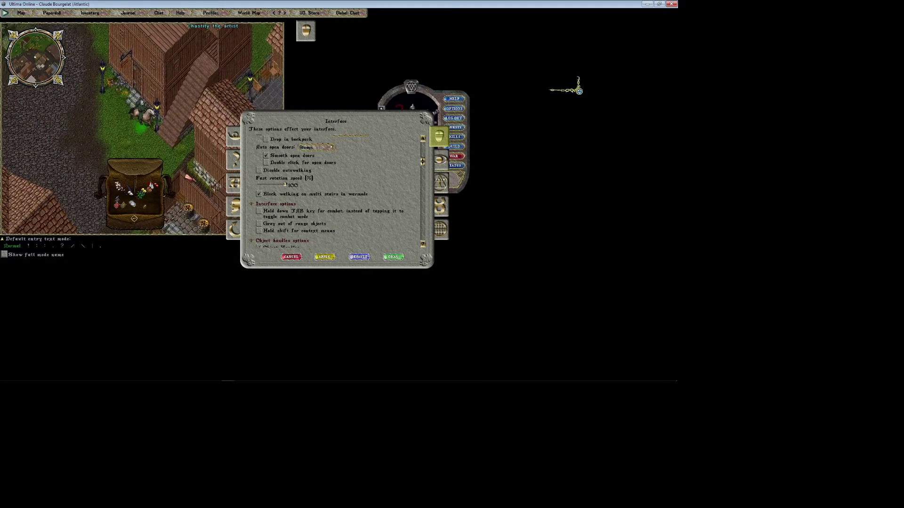
{"action": "right_click", "coordinate": [181, 156]}
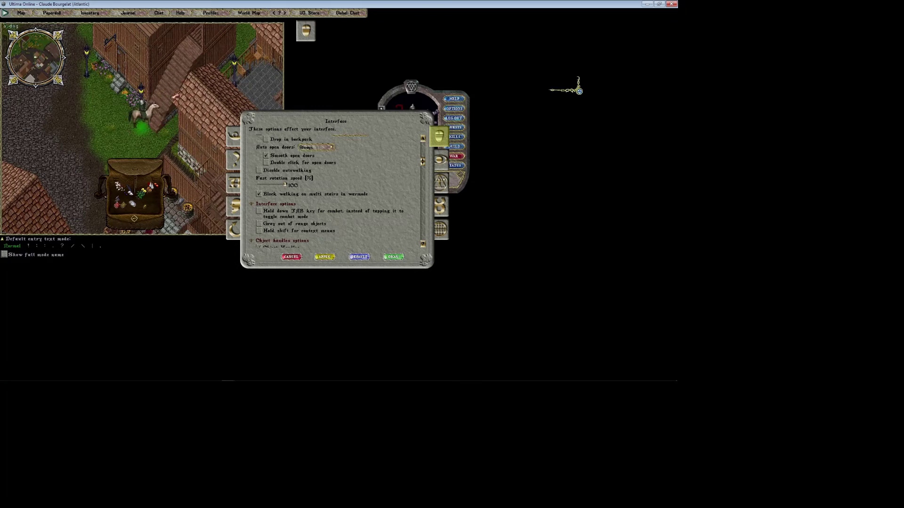
{"action": "right_click", "coordinate": [157, 123]}
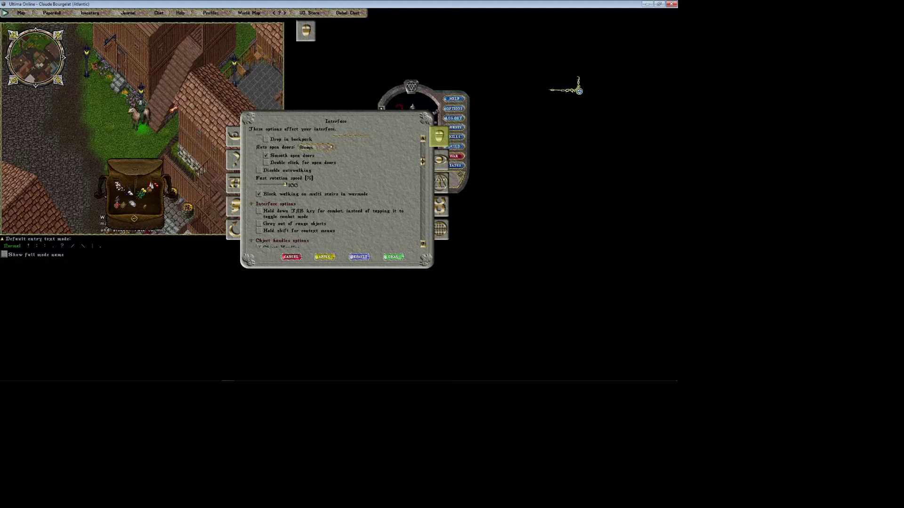
{"action": "right_click", "coordinate": [98, 128]}
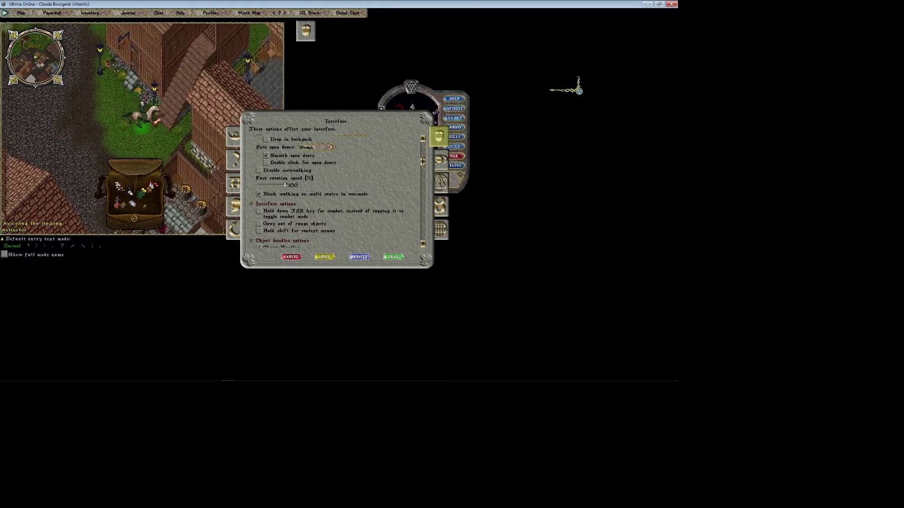
{"action": "key", "text": "Page_Down"}
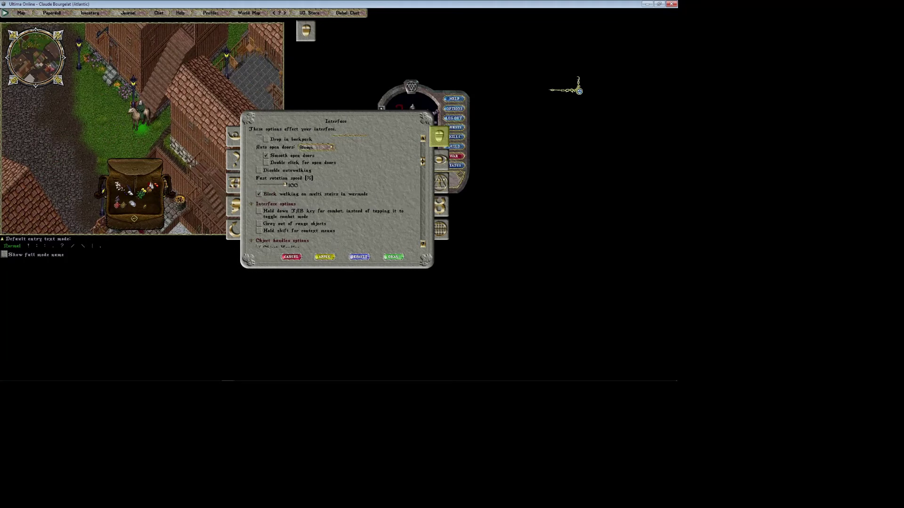
{"action": "right_click", "coordinate": [86, 87]}
{"action": "right_click", "coordinate": [175, 146]}
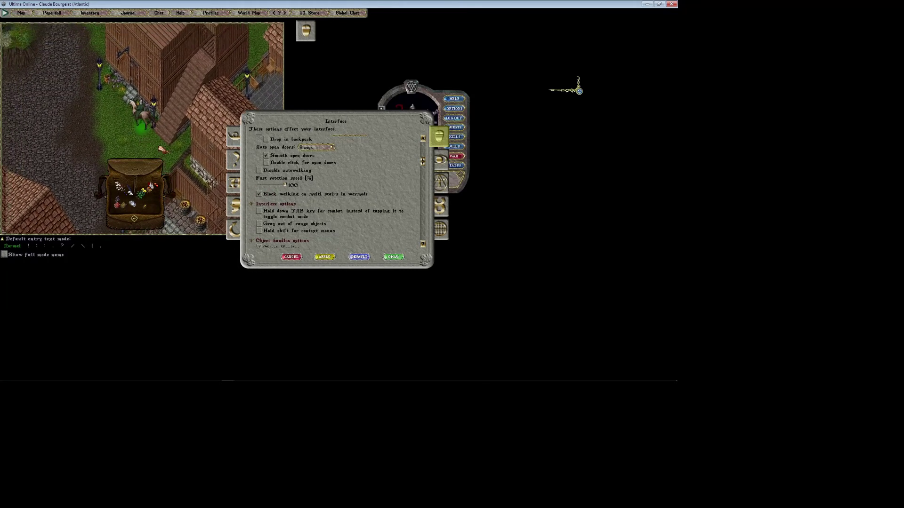
{"action": "right_click", "coordinate": [128, 81]}
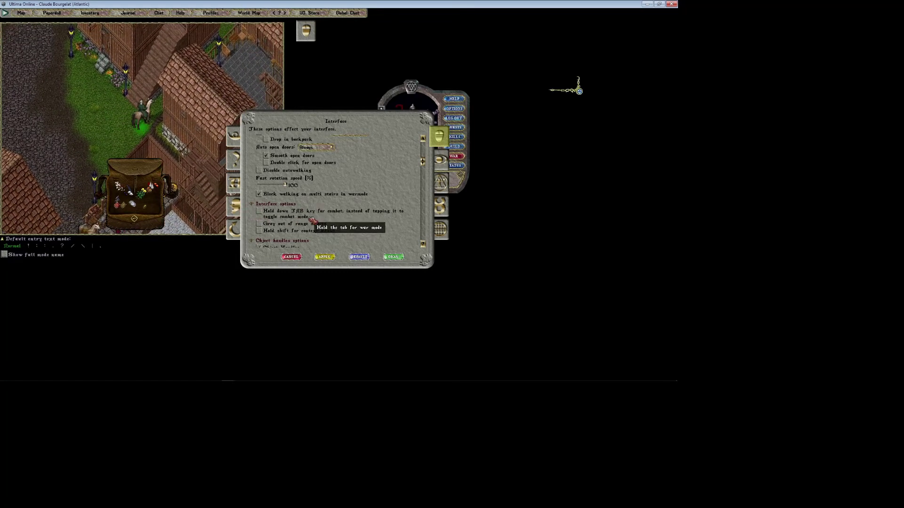
Enable and apply greying of out-of-range objects, and enlarge the game view to check the effect while moving.
{"action": "left_click_drag", "start_coordinate": [423, 160], "coordinate": [423, 176]}
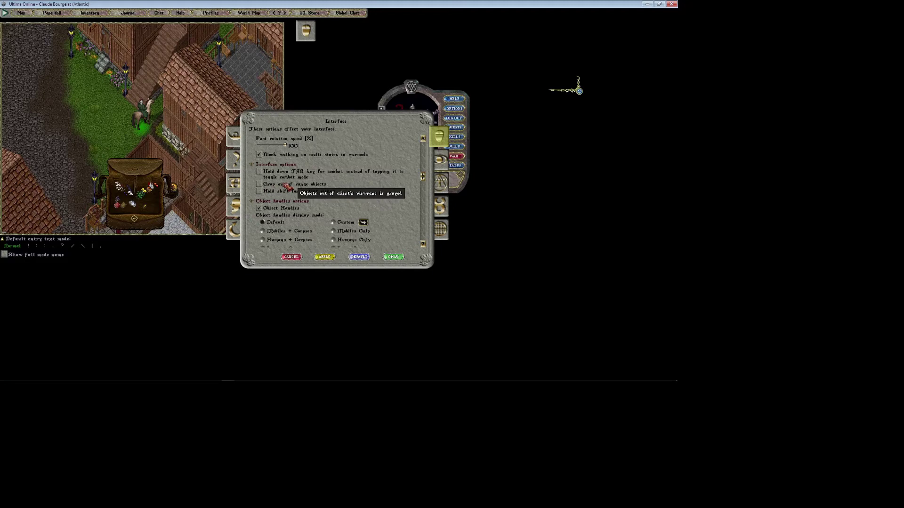
{"action": "left_click", "coordinate": [259, 184]}
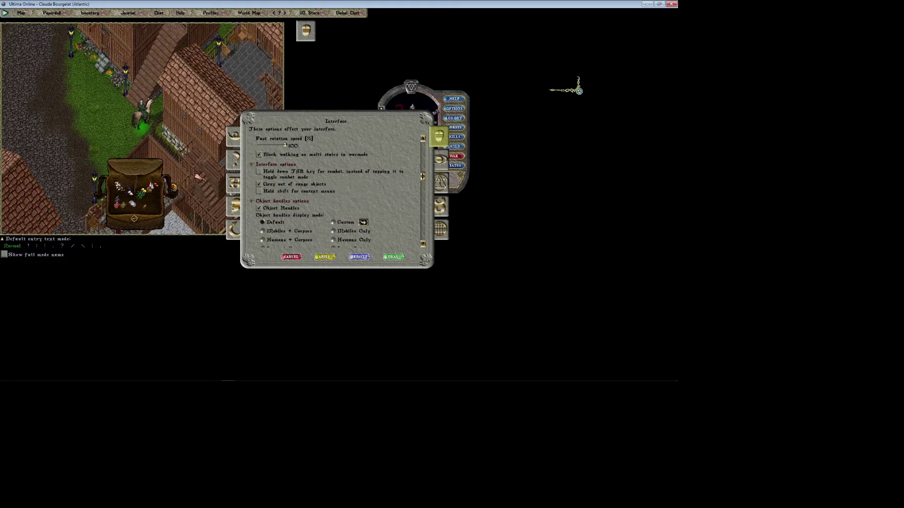
{"action": "left_click", "coordinate": [324, 256]}
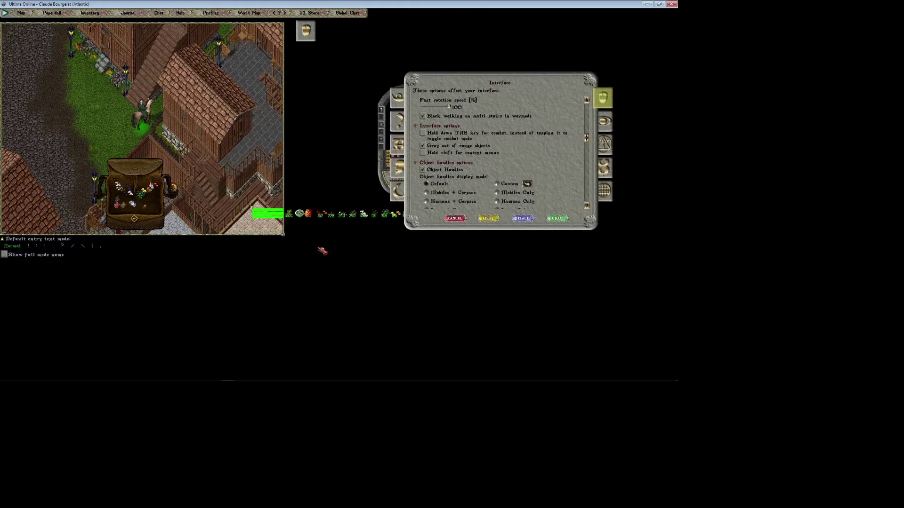
{"action": "left_click_drag", "start_coordinate": [283, 235], "coordinate": [476, 348]}
{"action": "right_click", "coordinate": [102, 82]}
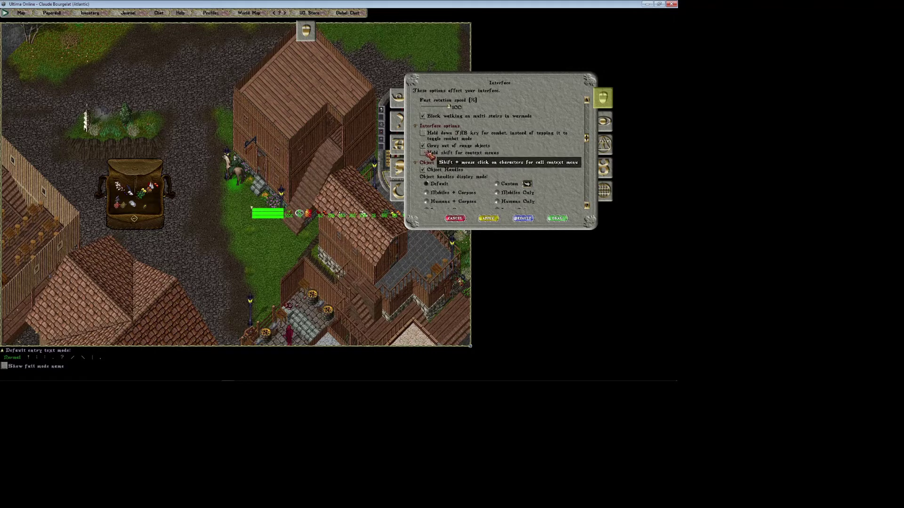
Display the object handles in the game view while moving the character, and review the object handle and item property options.
{"action": "left_click_drag", "start_coordinate": [586, 138], "coordinate": [586, 153]}
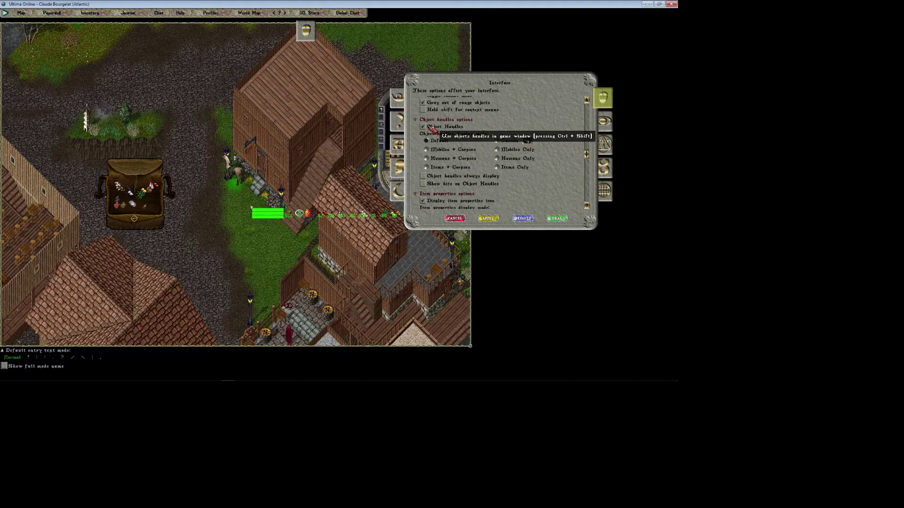
{"action": "key", "text": "ctrl+shift"}
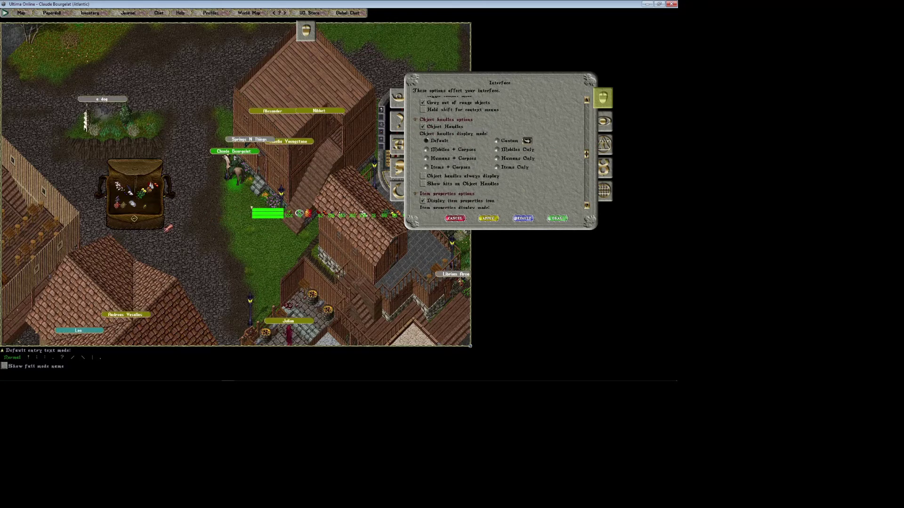
{"action": "right_click", "coordinate": [168, 228]}
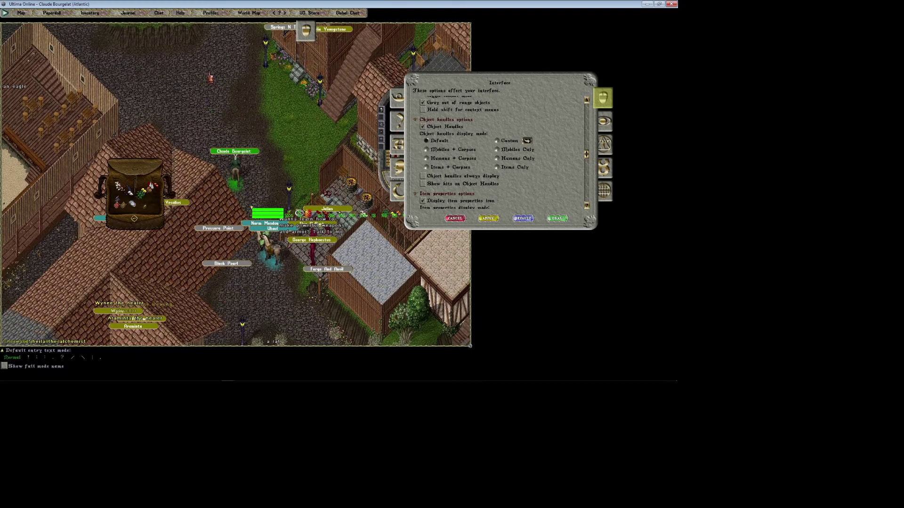
{"action": "key", "text": "Up"}
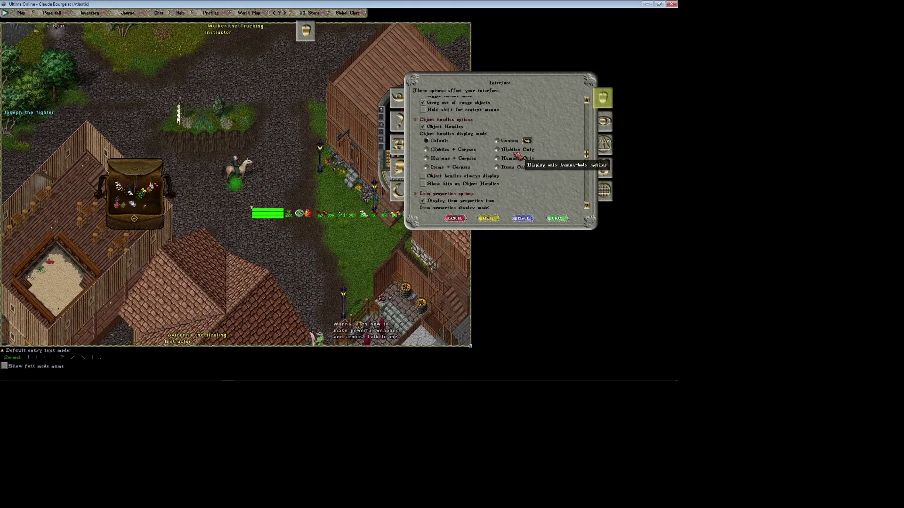
{"action": "key", "text": "ctrl+shift"}
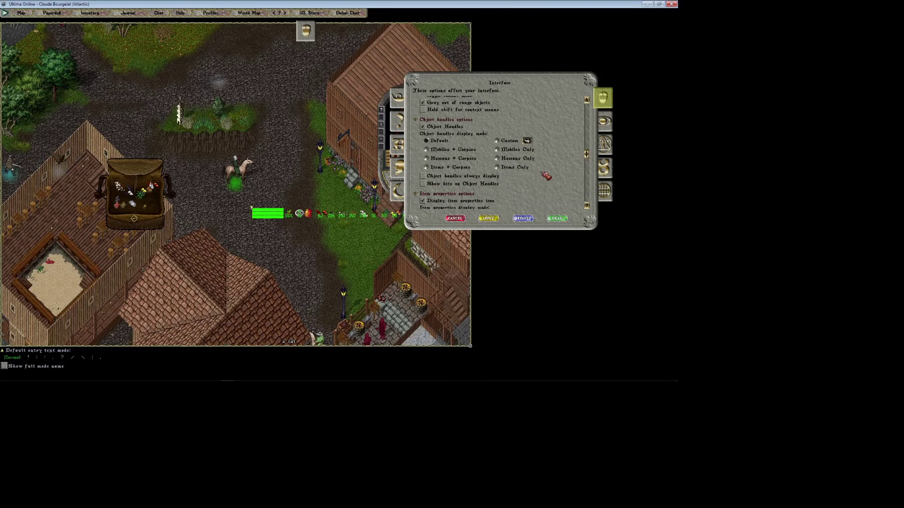
{"action": "left_click_drag", "start_coordinate": [587, 155], "coordinate": [586, 187]}
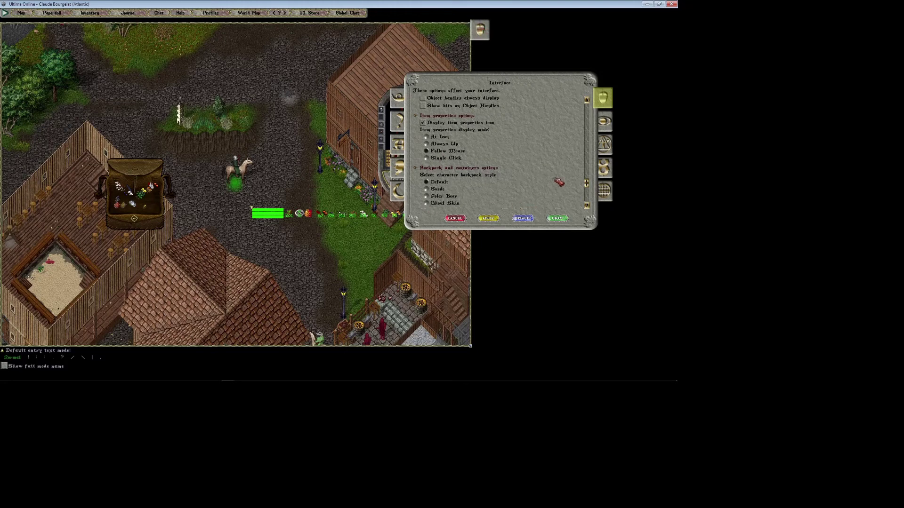
Go to the backpack and containers options, and place the paperdoll and the open backpack side by side with the options window.
{"action": "scroll", "coordinate": [445, 160], "scroll_direction": "down", "scroll_amount": 5}
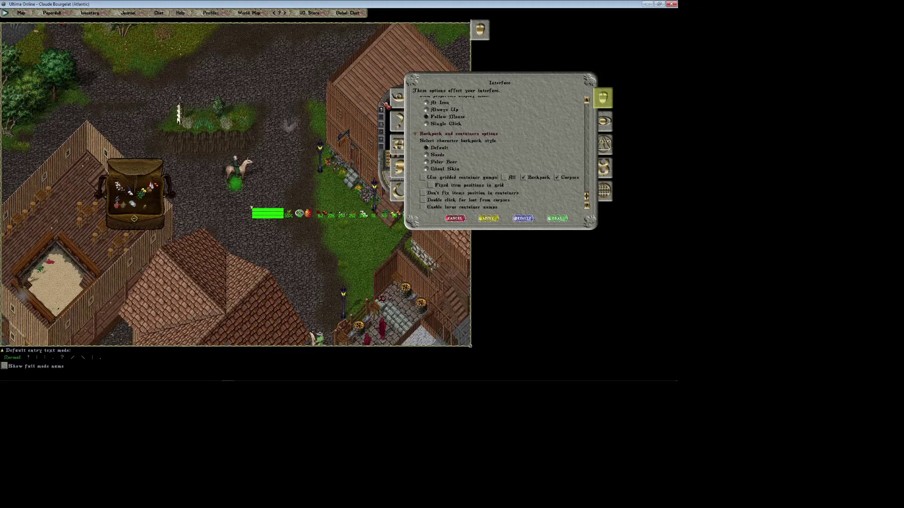
{"action": "left_click_drag", "start_coordinate": [384, 103], "coordinate": [294, 98]}
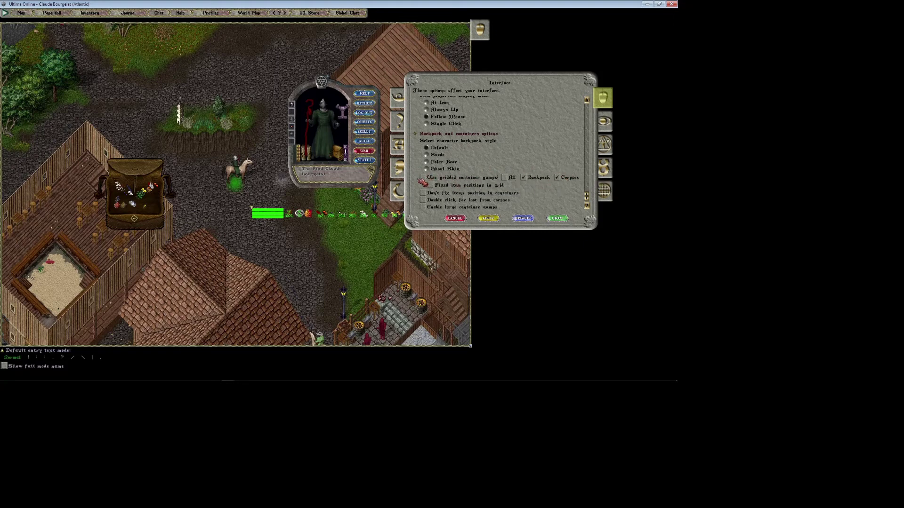
{"action": "left_click_drag", "start_coordinate": [145, 166], "coordinate": [317, 198]}
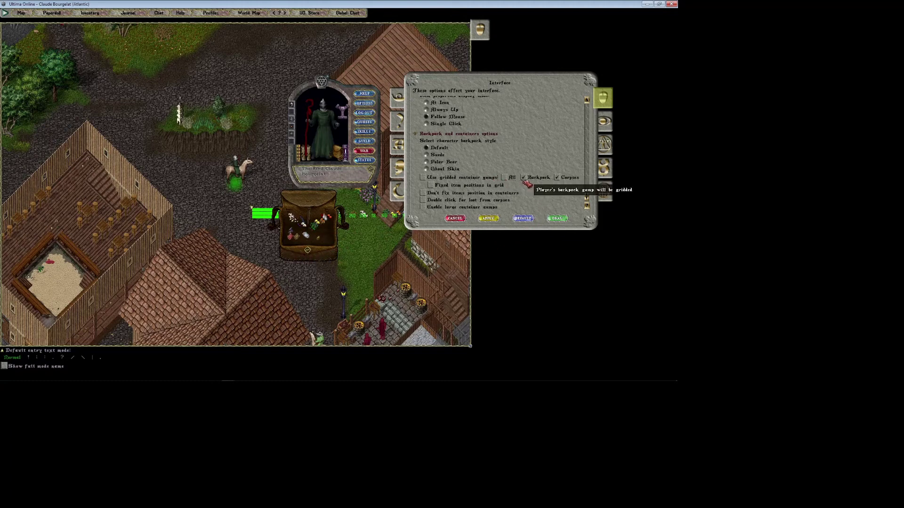
Enable gridded container gumps with the Backpack option off, apply the change, and switch the open backpack to its grid view.
{"action": "left_click", "coordinate": [422, 178]}
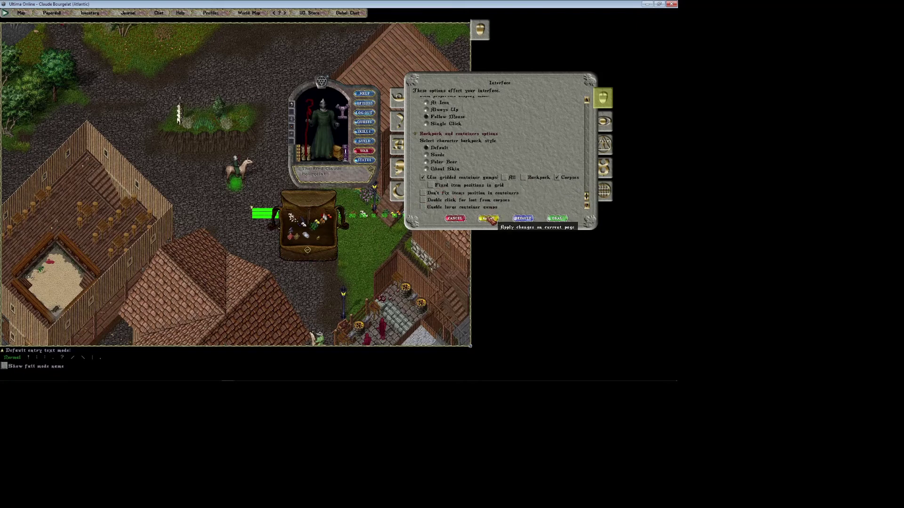
{"action": "mouse_move", "coordinate": [323, 201]}
{"action": "left_mouse_down"}
{"action": "mouse_move", "coordinate": [309, 197]}
{"action": "mouse_move", "coordinate": [327, 197]}
{"action": "left_mouse_up"}
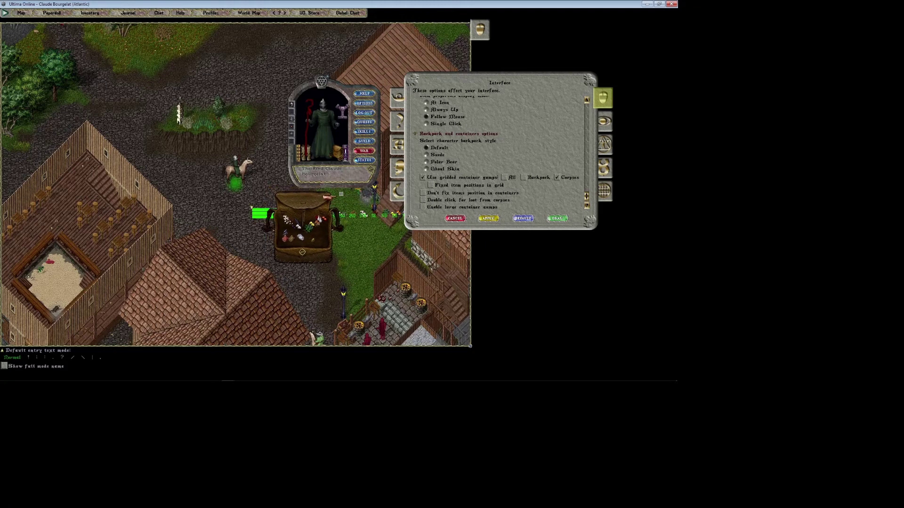
{"action": "left_click", "coordinate": [341, 194]}
{"action": "left_click", "coordinate": [324, 194]}
{"action": "left_click", "coordinate": [342, 194]}
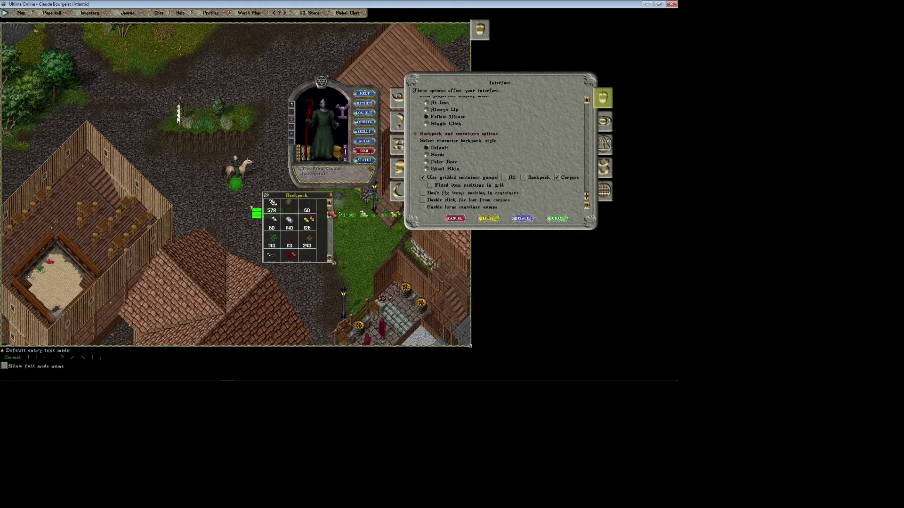
Look through the items in the backpack's grid from start to end and return to the first row.
{"action": "mouse_move", "coordinate": [329, 220]}
{"action": "left_mouse_down"}
{"action": "mouse_move", "coordinate": [328, 256]}
{"action": "mouse_move", "coordinate": [326, 214]}
{"action": "left_mouse_up"}
{"action": "scroll", "coordinate": [330, 218], "scroll_direction": "down", "scroll_amount": 2}
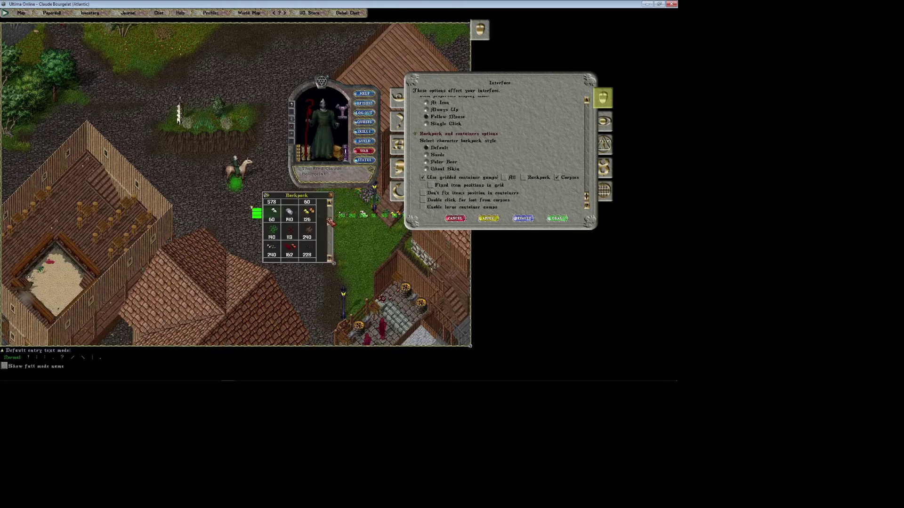
{"action": "scroll", "coordinate": [331, 210], "scroll_direction": "up", "scroll_amount": 2}
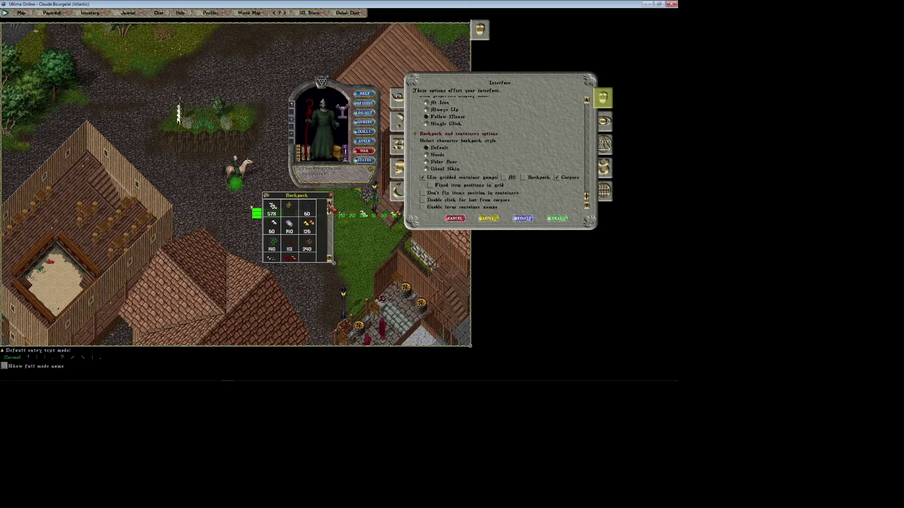
{"action": "left_click_drag", "start_coordinate": [328, 207], "coordinate": [315, 265]}
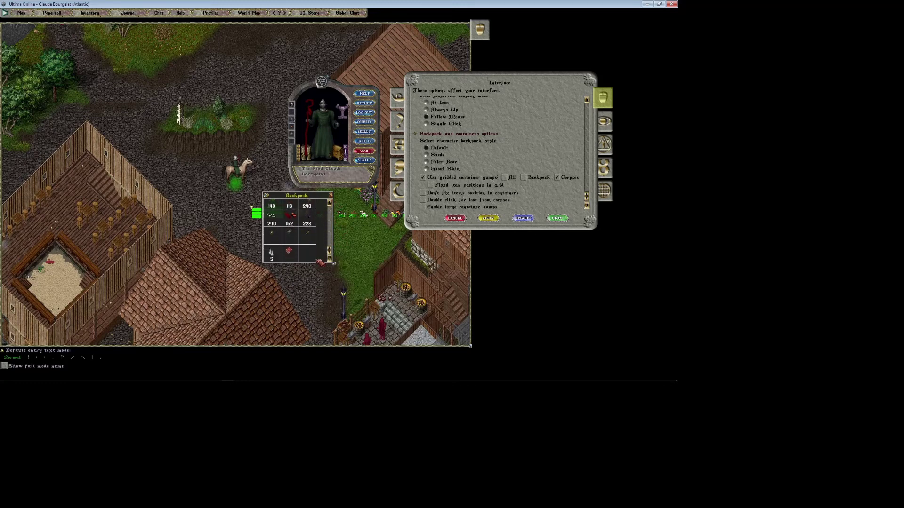
{"action": "scroll", "coordinate": [320, 262], "scroll_direction": "up", "scroll_amount": 5}
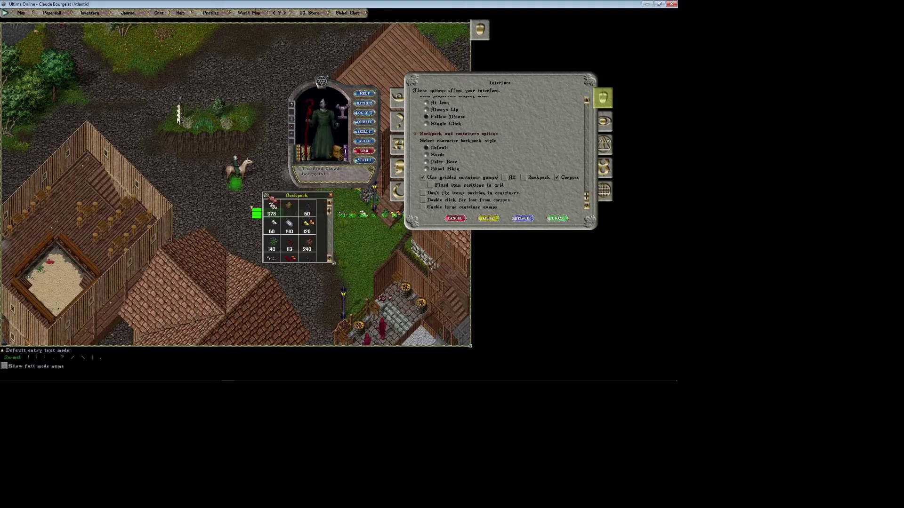
Filter the gridded backpack by the item name "garlic" and inspect the properties of the matching item.
{"action": "left_click", "coordinate": [272, 205]}
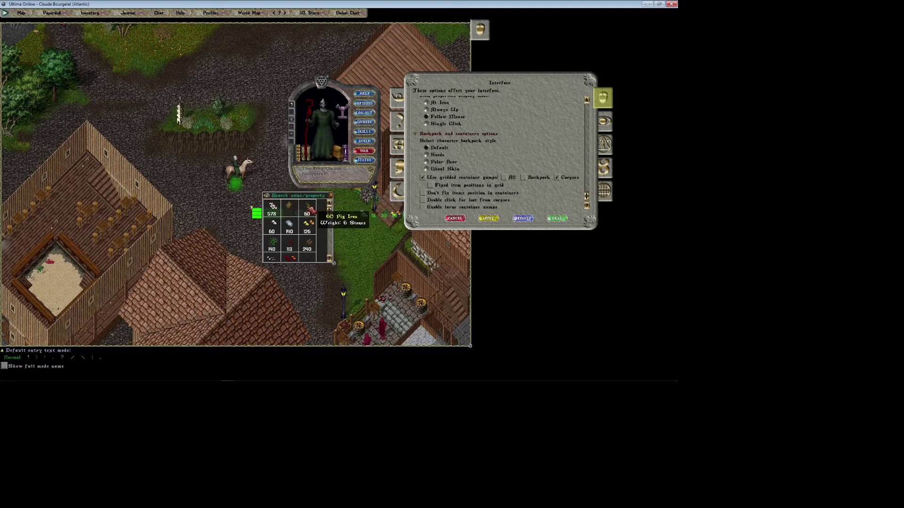
{"action": "type", "text": "far"}
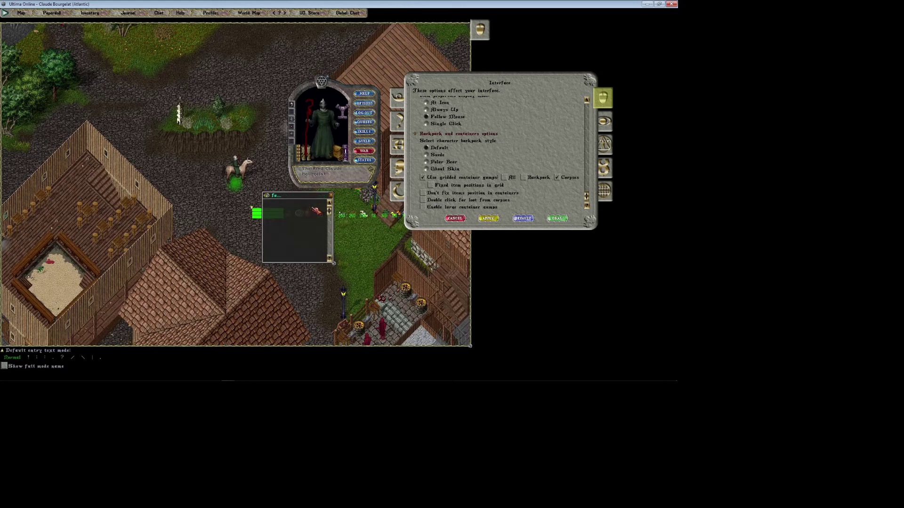
{"action": "key", "text": "BackSpace"}
{"action": "key", "text": "BackSpace"}
{"action": "type", "text": "garlic"}
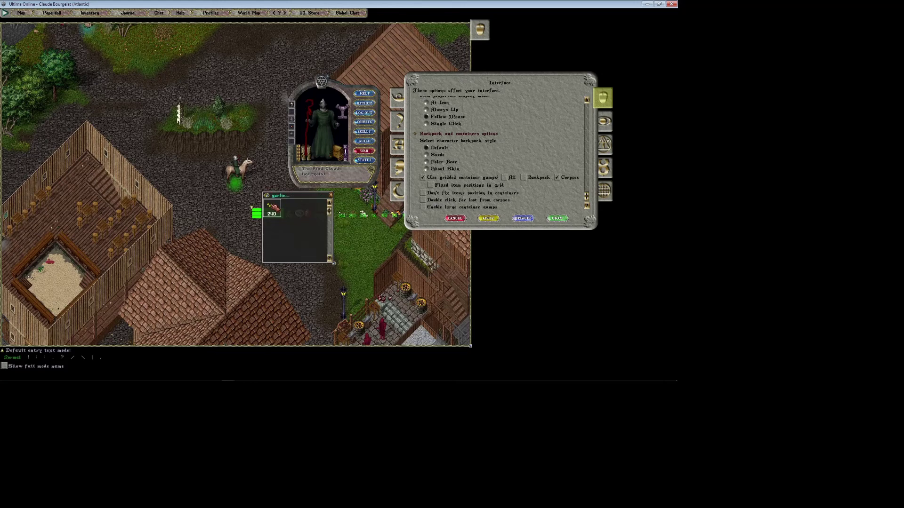
{"action": "mouse_move", "coordinate": [271, 205]}
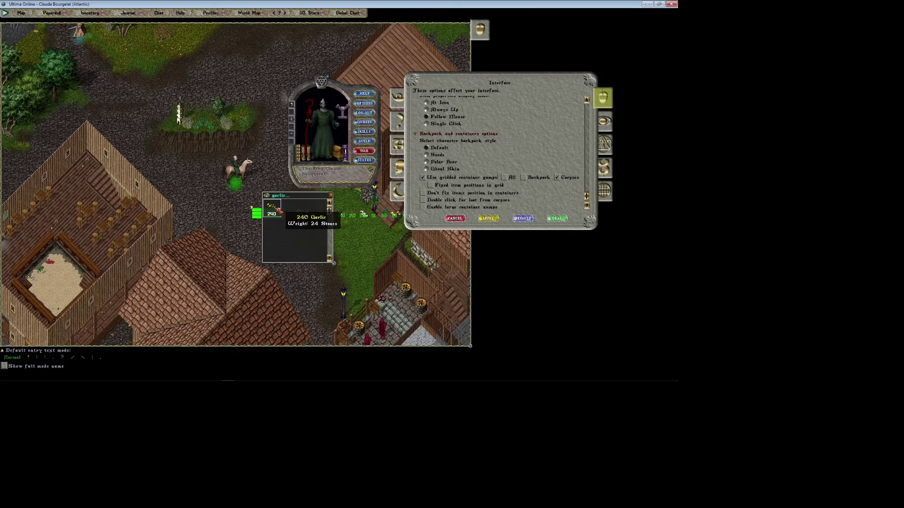
{"action": "mouse_move", "coordinate": [298, 139]}
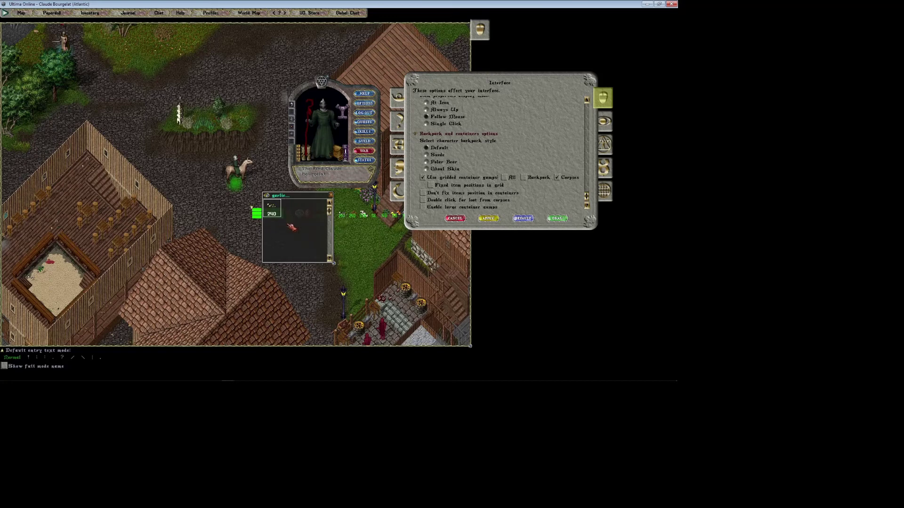
Clear the backpack's item search and return the backpack from the grid to its standard view.
{"action": "key", "text": "BackSpace"}
{"action": "key", "text": "BackSpace"}
{"action": "key", "text": "BackSpace"}
{"action": "key", "text": "BackSpace"}
{"action": "key", "text": "BackSpace"}
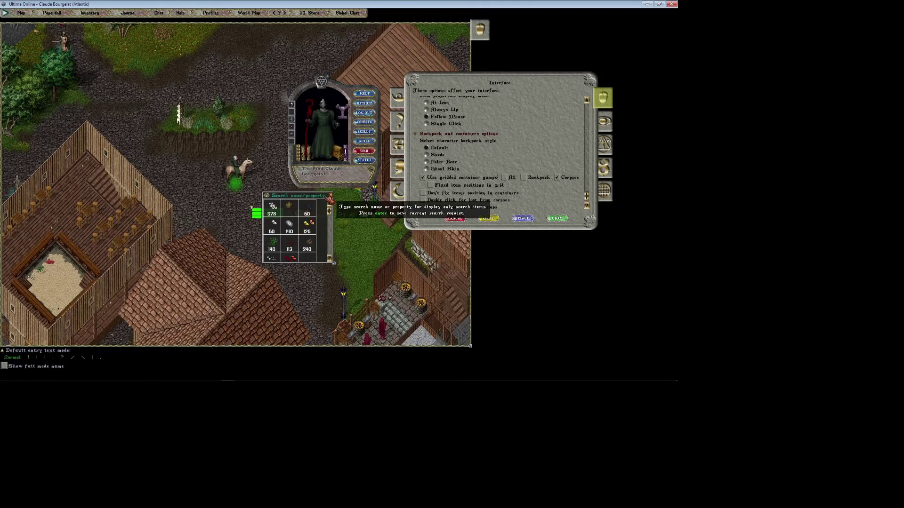
{"action": "left_click", "coordinate": [330, 196]}
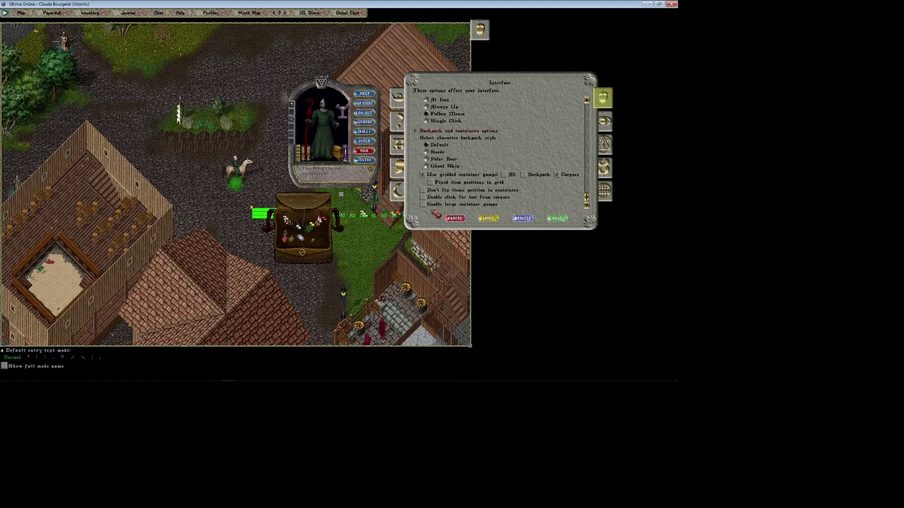
Enable large container gumps in the backpack and containers options.
{"action": "left_click", "coordinate": [423, 204]}
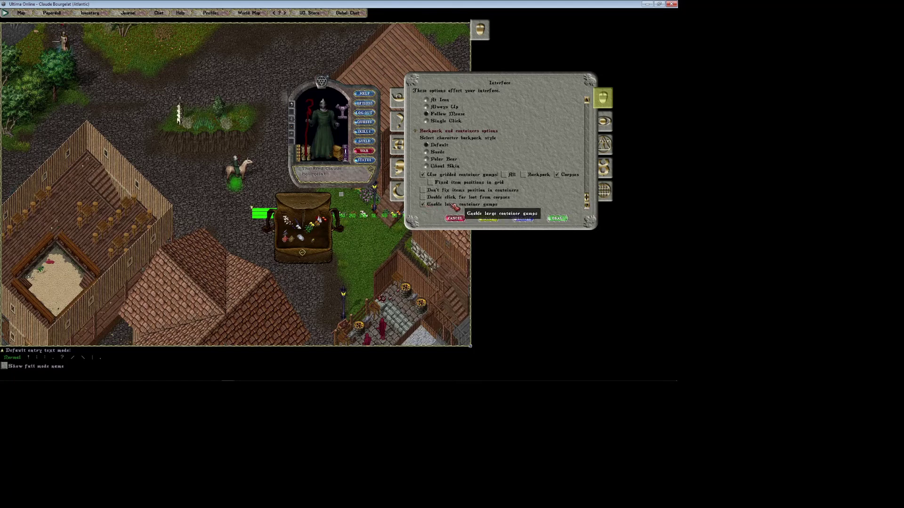